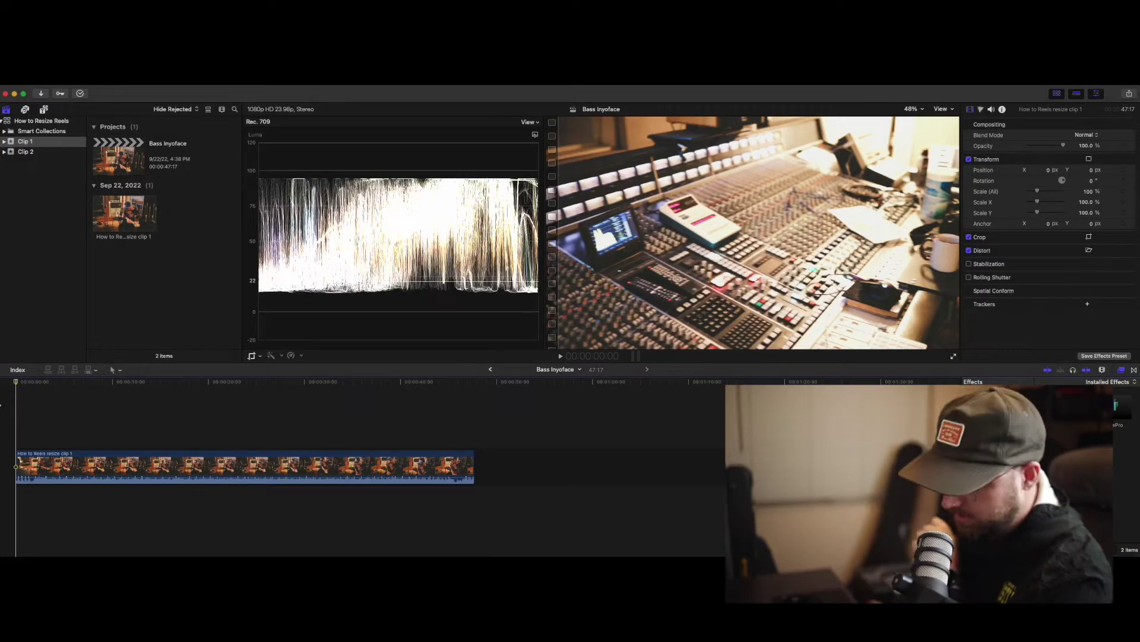
# Preview the clip, then switch Bass Inyoface to a custom 1080 x 1920 video format.
pyautogui.press('space')
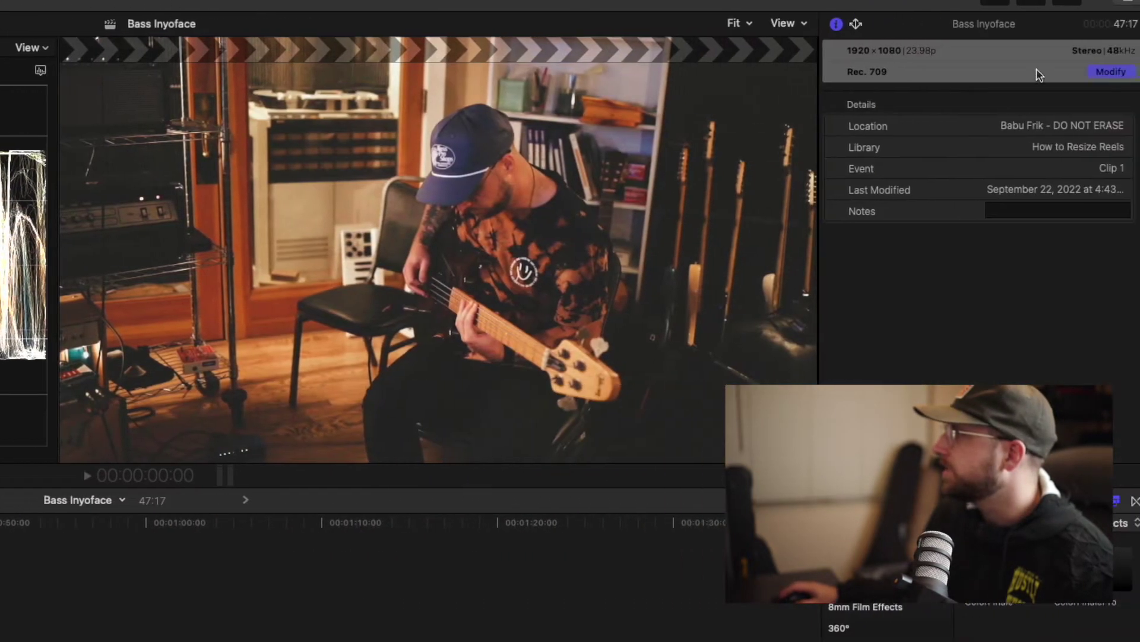
pyautogui.click(1110, 72)
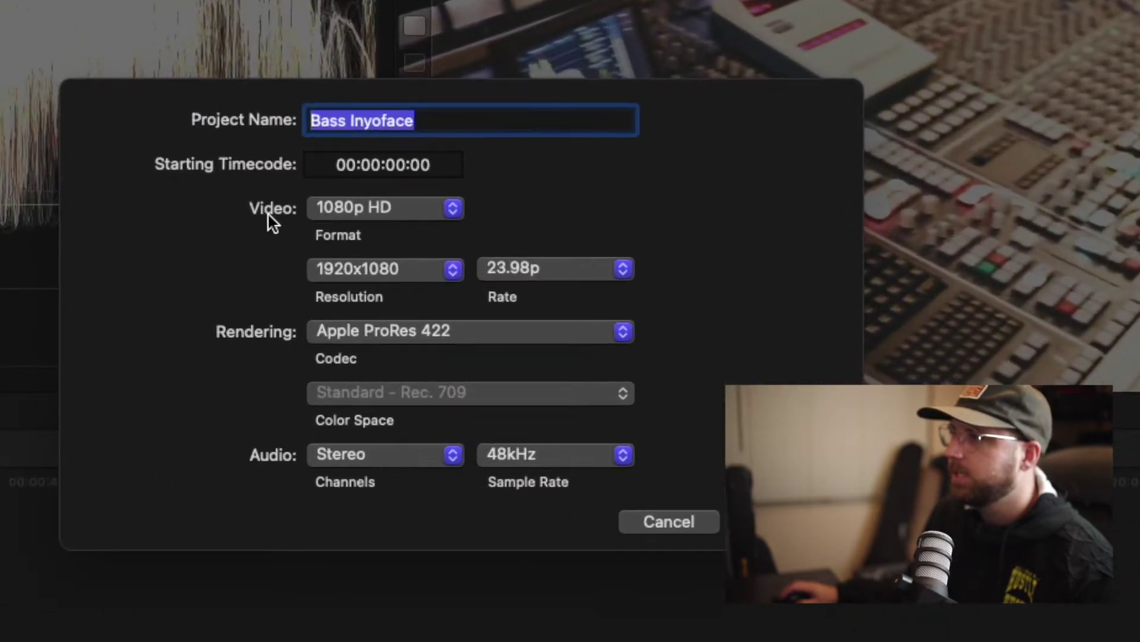
pyautogui.click(440, 208)
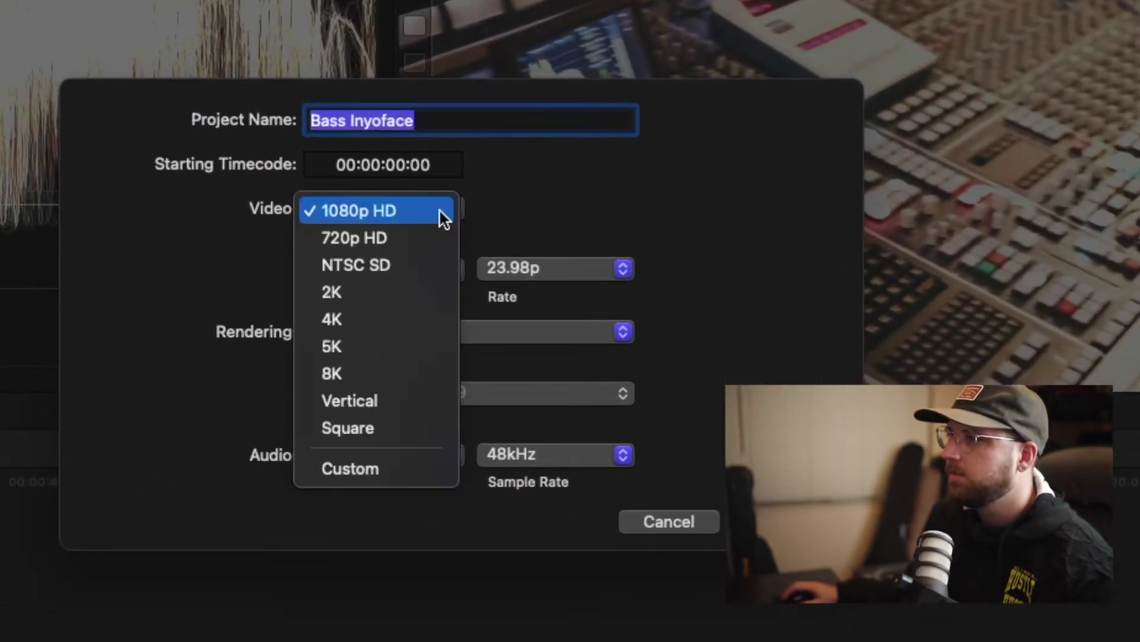
pyautogui.click(368, 468)
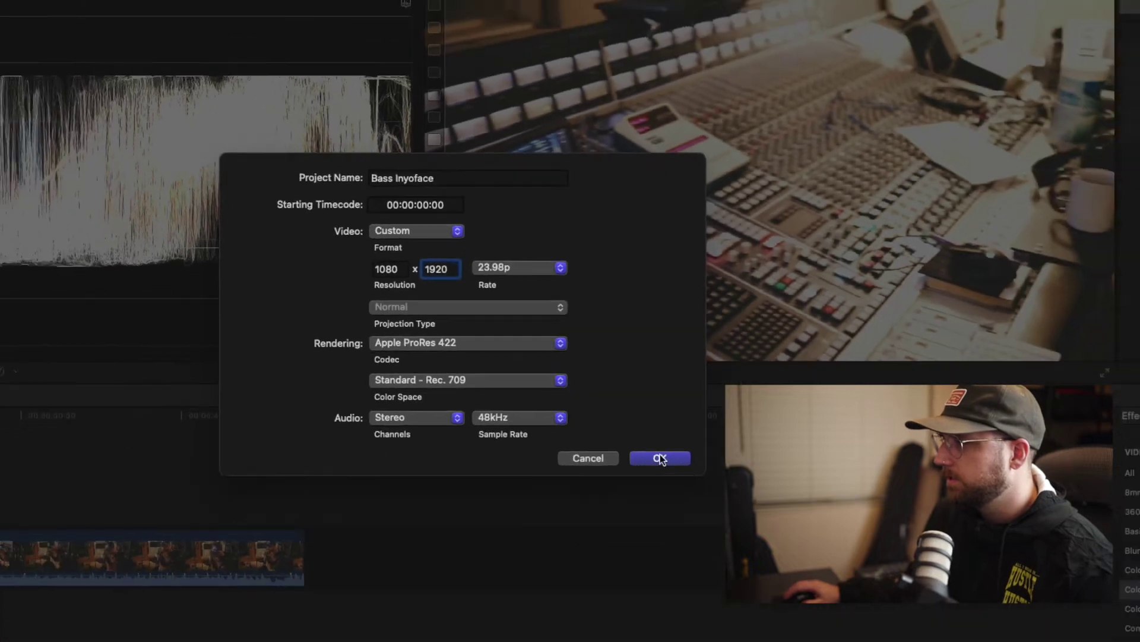
pyautogui.click(661, 458)
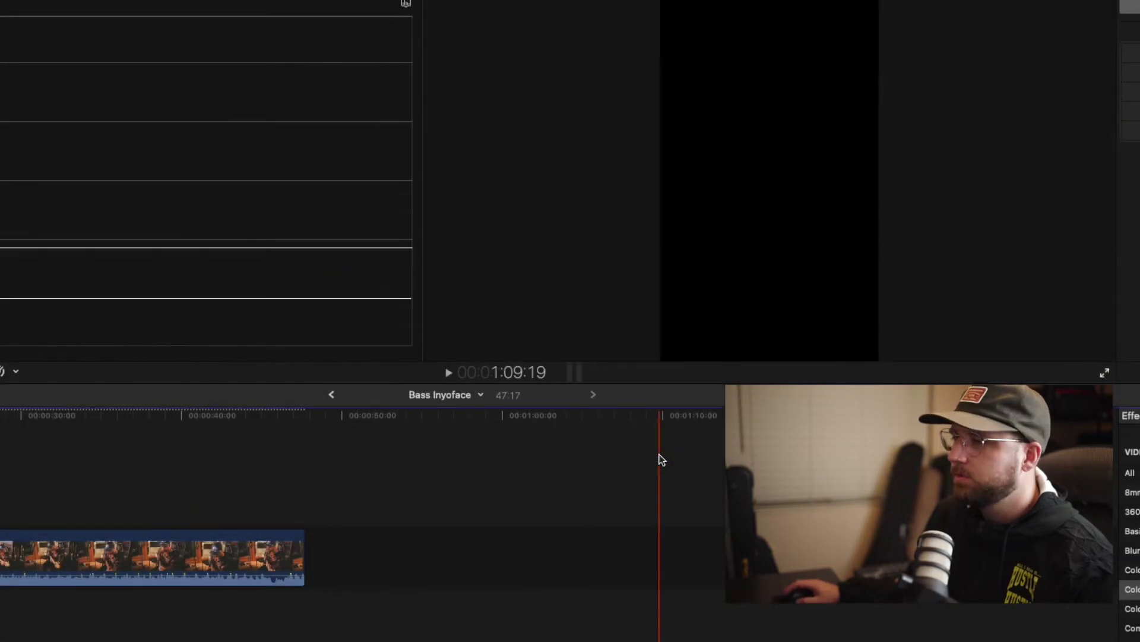
# Select the bass clip and raise its Scale (All) to 318% to fill the vertical frame.
pyautogui.click(3, 496)
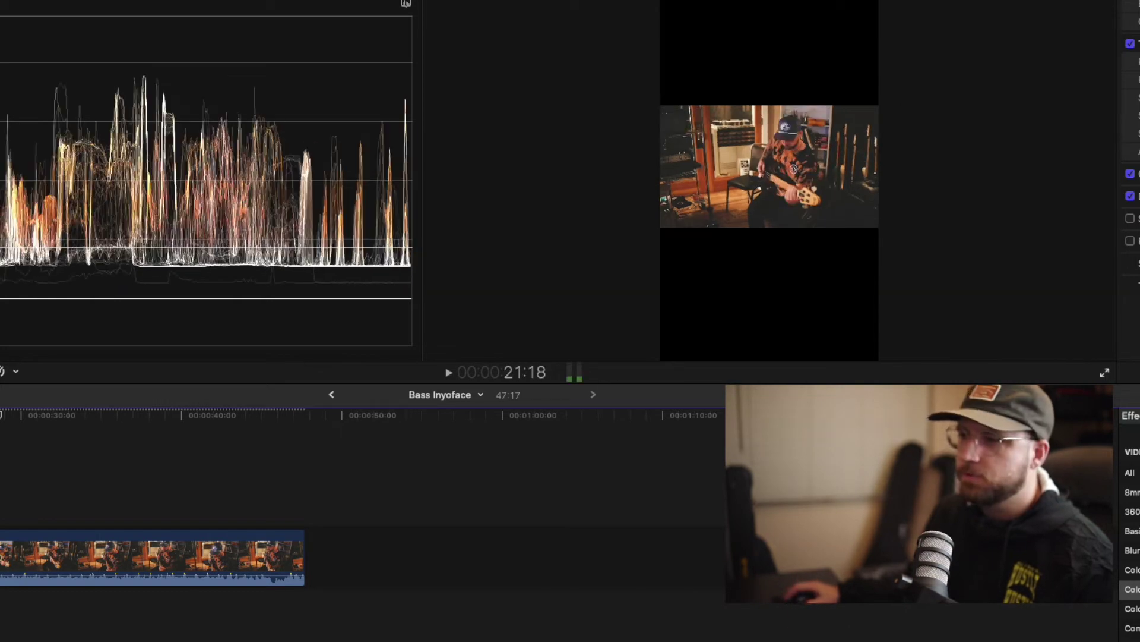
pyautogui.click(1, 552)
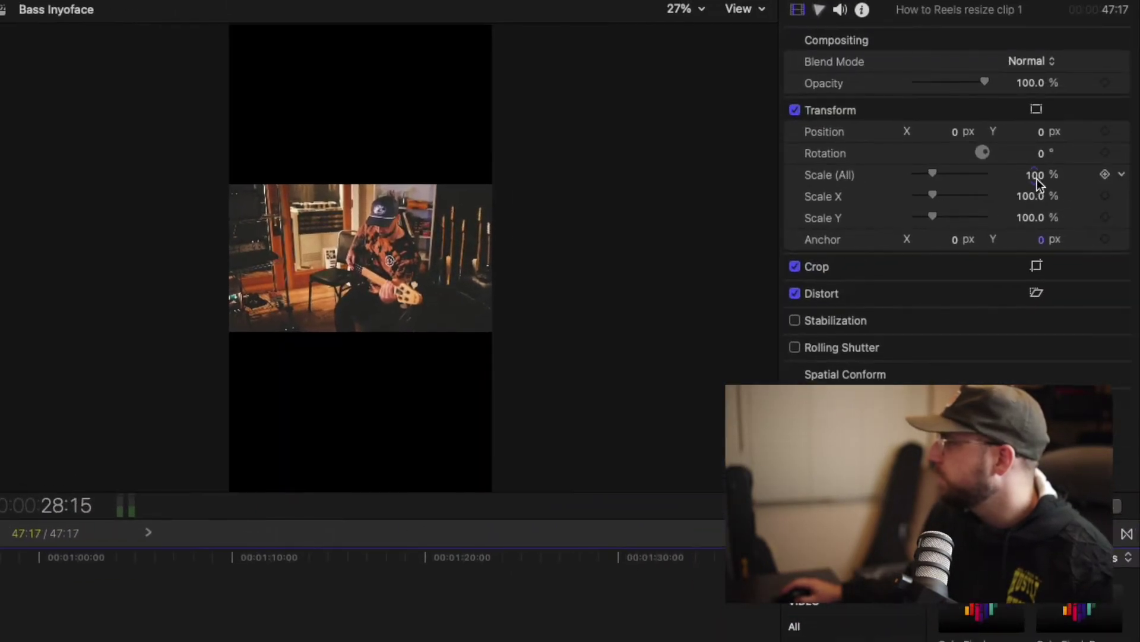
pyautogui.click(1036, 176)
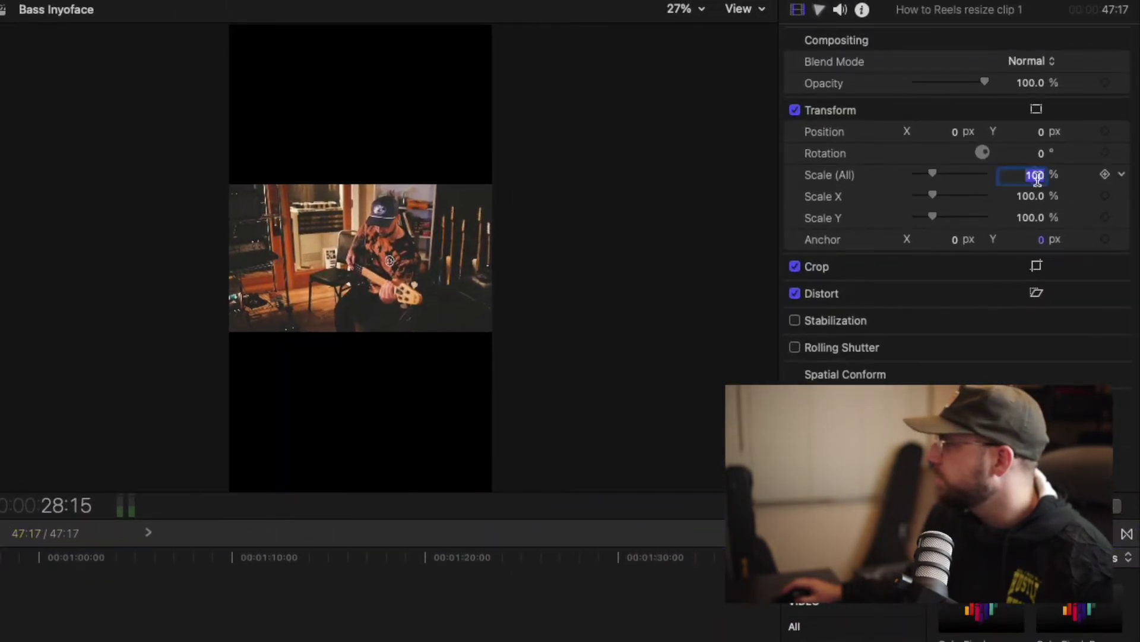
pyautogui.press('Return')
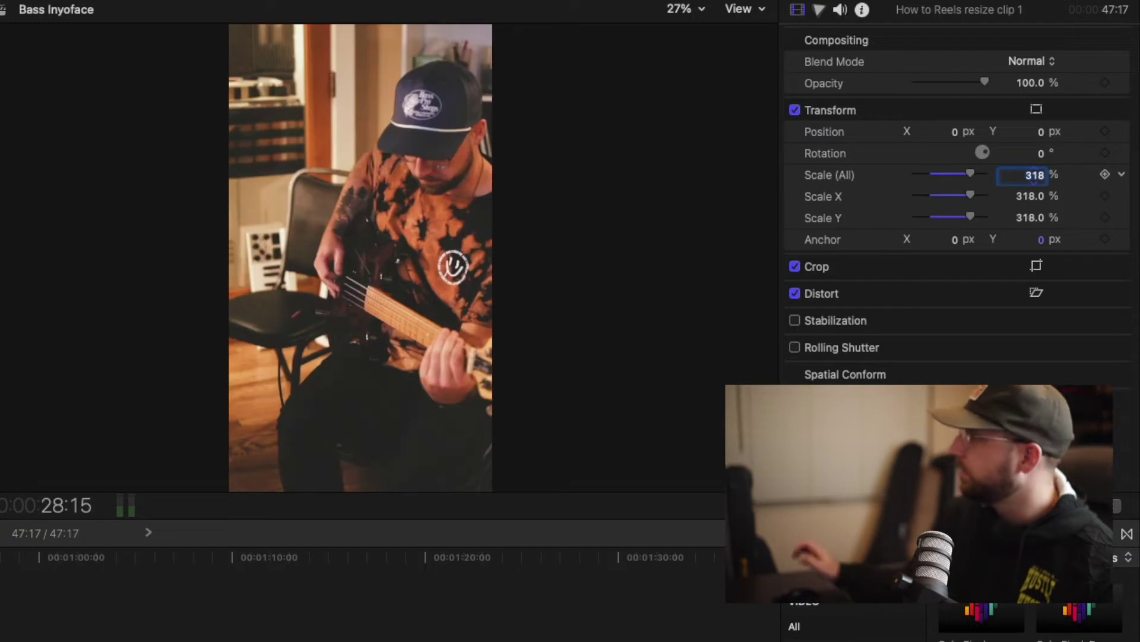
pyautogui.press('super+z')
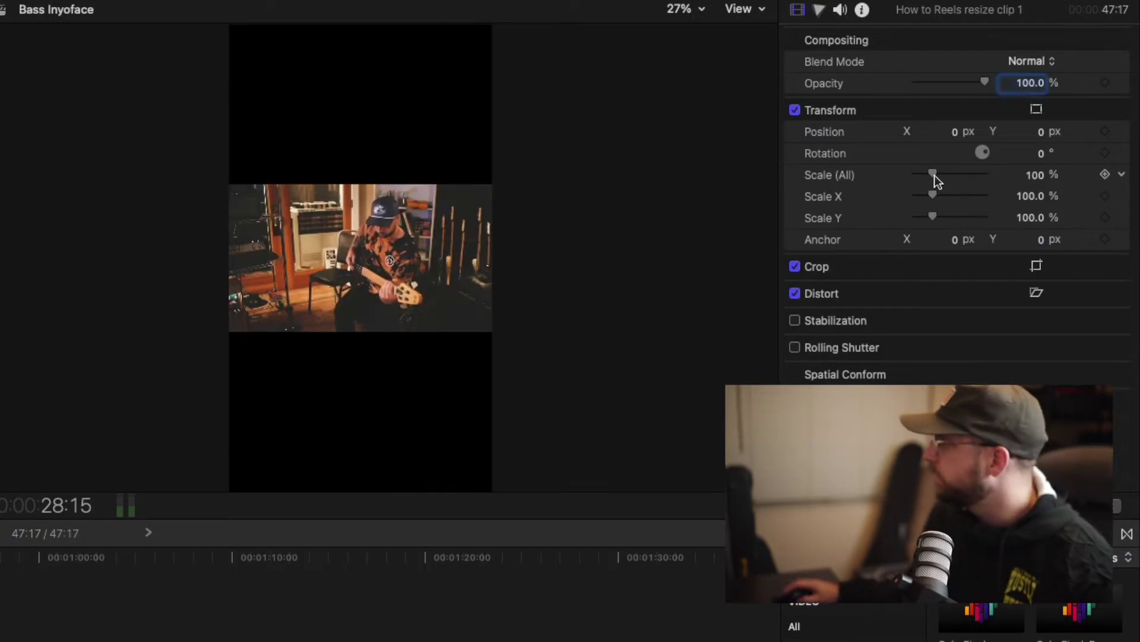
pyautogui.moveTo(935, 175); pyautogui.dragTo(975, 180)
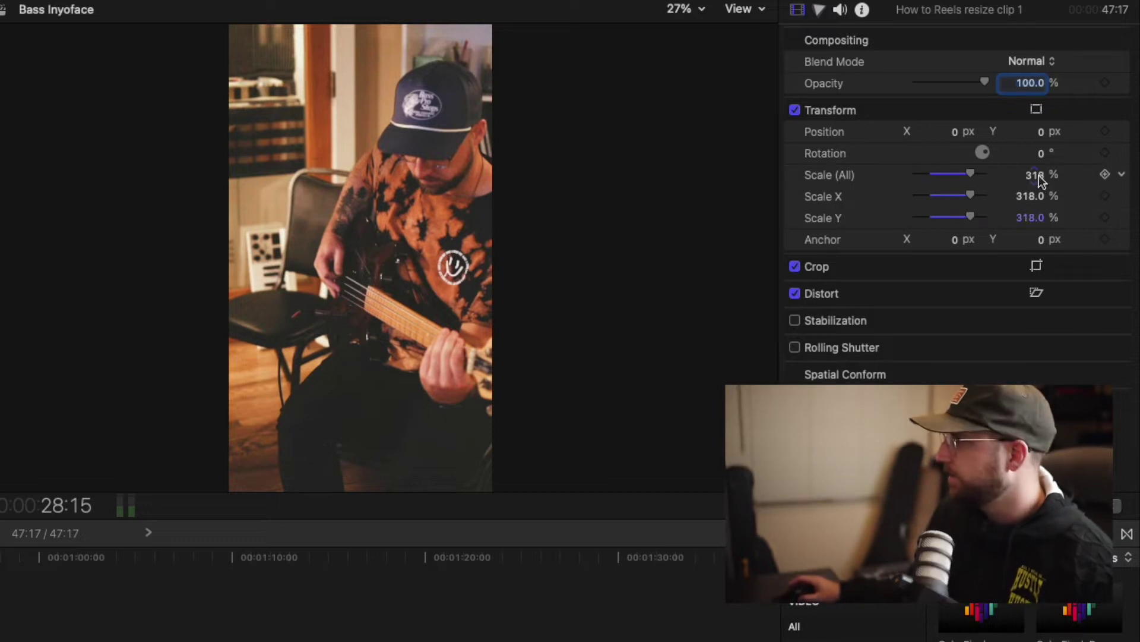
# Play the resized vertical clip from the start to check the framing.
pyautogui.press('Home')
pyautogui.press('space')
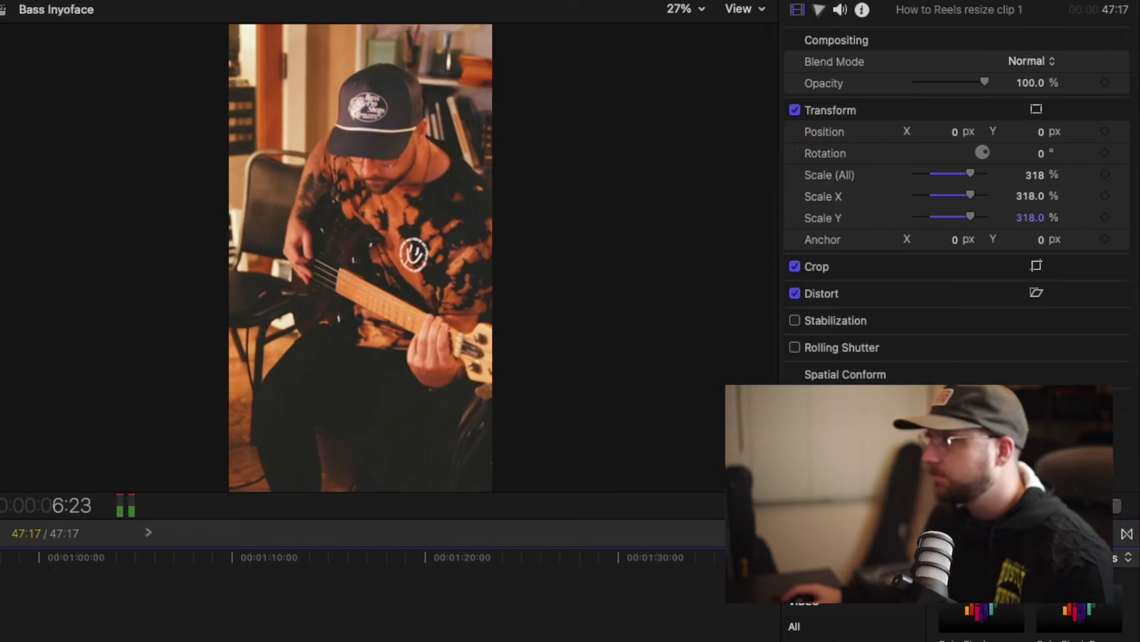
pyautogui.press('space')
pyautogui.press('Home')
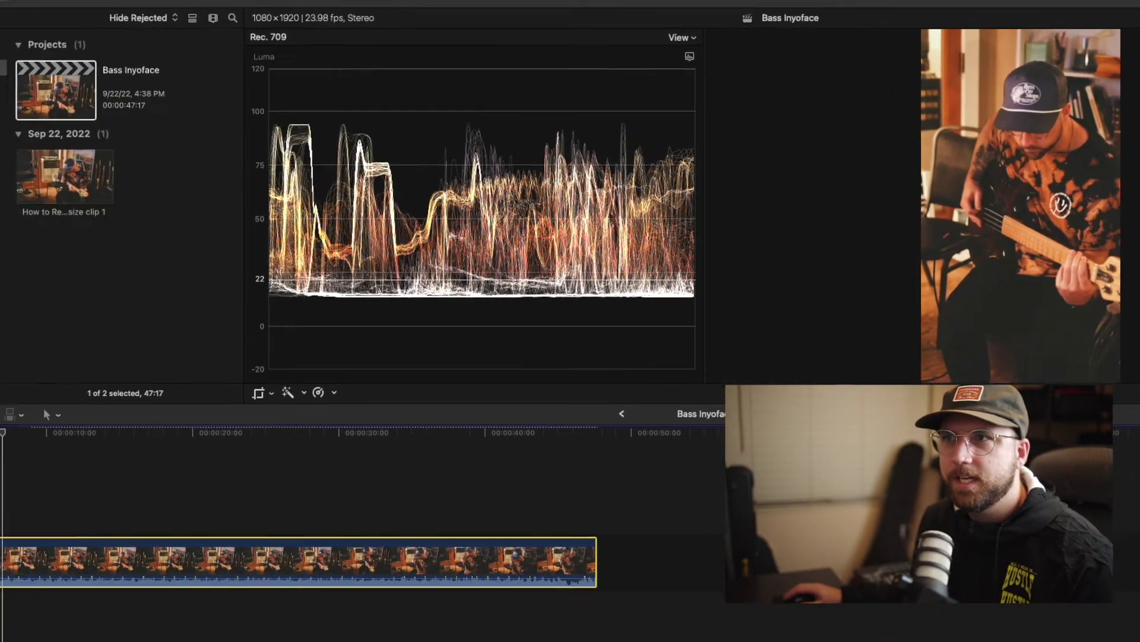
# Share the project as Apple Devices 1080p and set the bass clip's Position X to -143.6 px.
pyautogui.click(170, 3)
pyautogui.moveTo(136, 153)
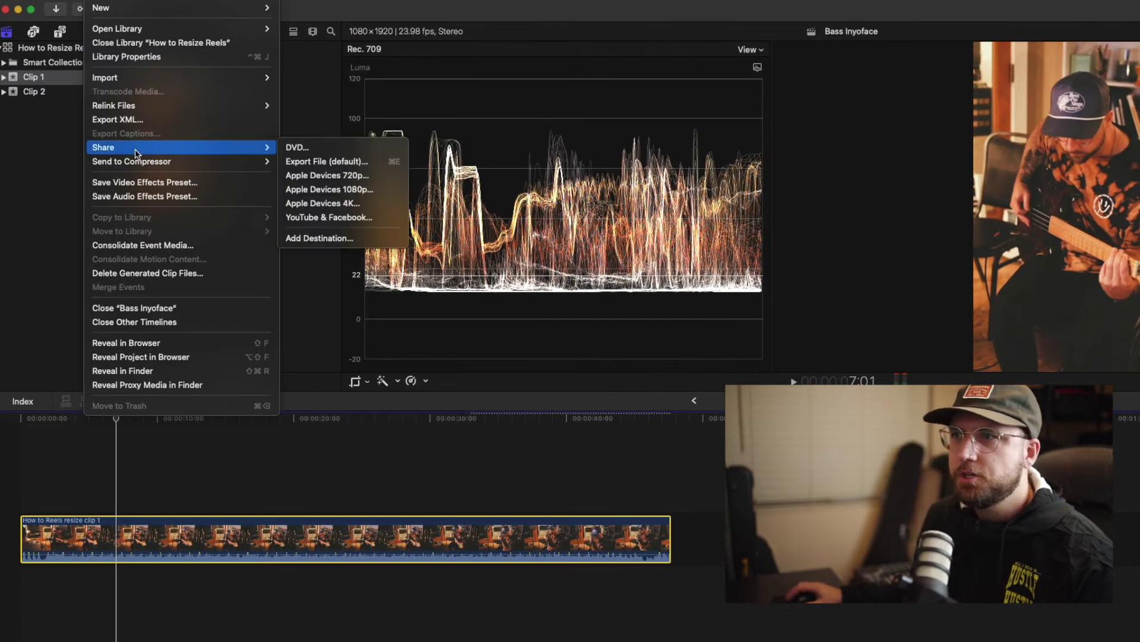
pyautogui.click(321, 193)
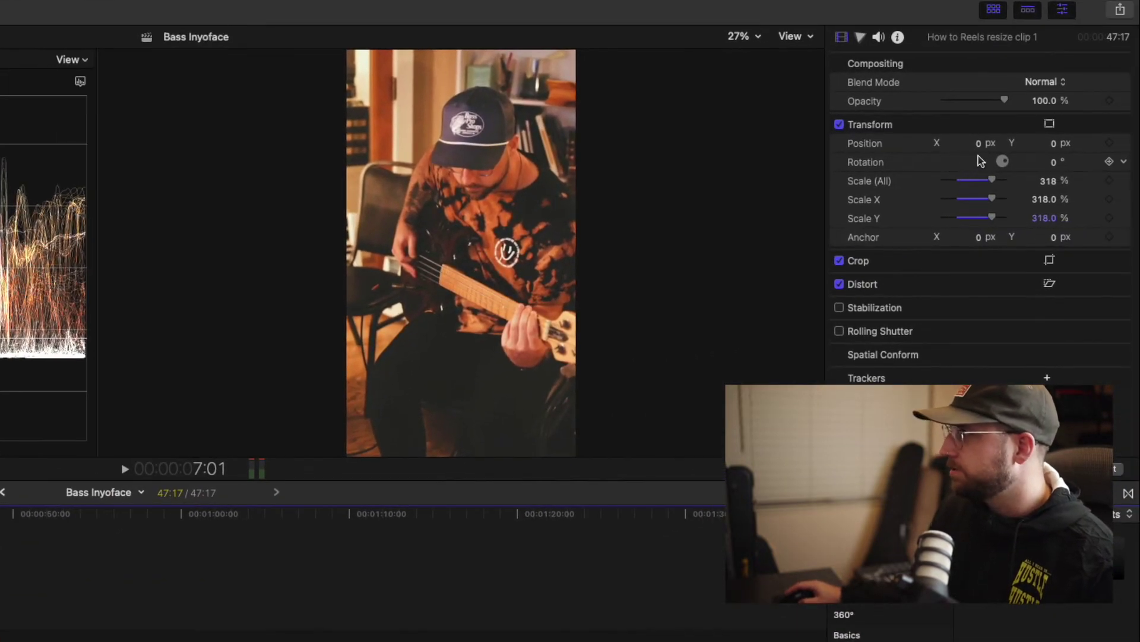
pyautogui.moveTo(978, 144); pyautogui.dragTo(977, 143)
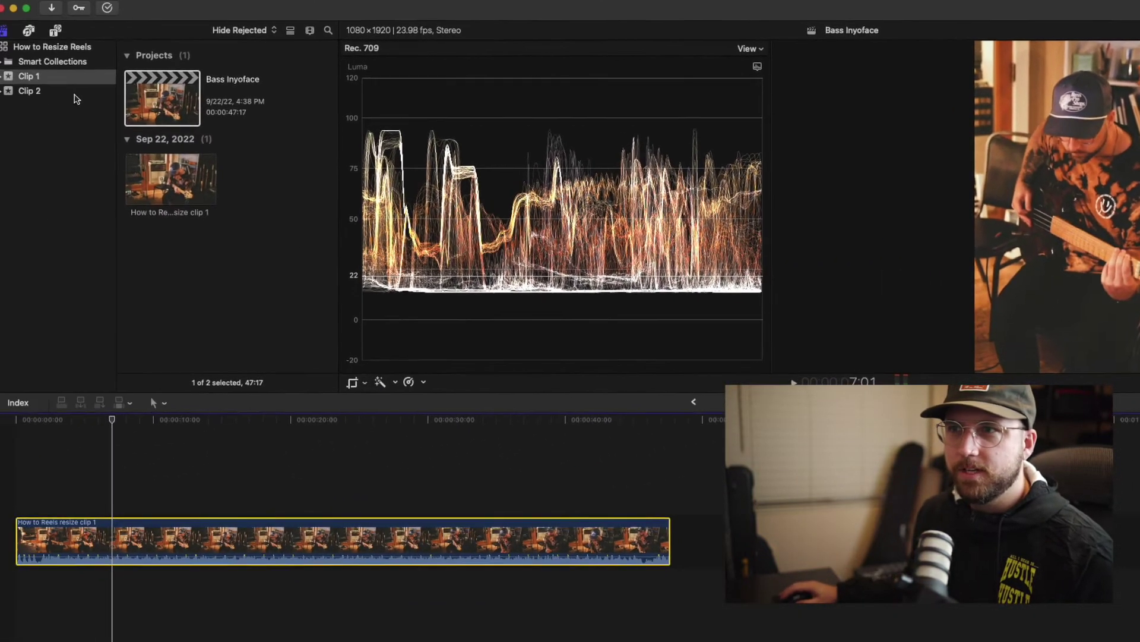
# Open Clip 2's Feedback Baby project and give it a custom 1080 x 1920 resolution.
pyautogui.click(39, 92)
pyautogui.doubleClick(162, 97)
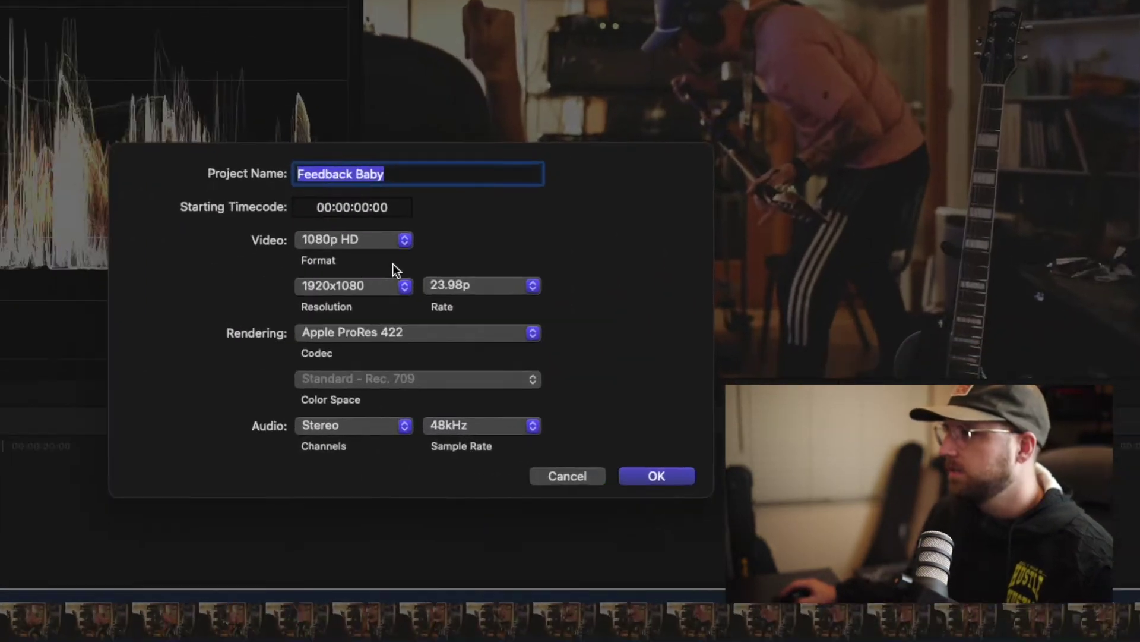
pyautogui.click(149, 331)
pyautogui.click(130, 498)
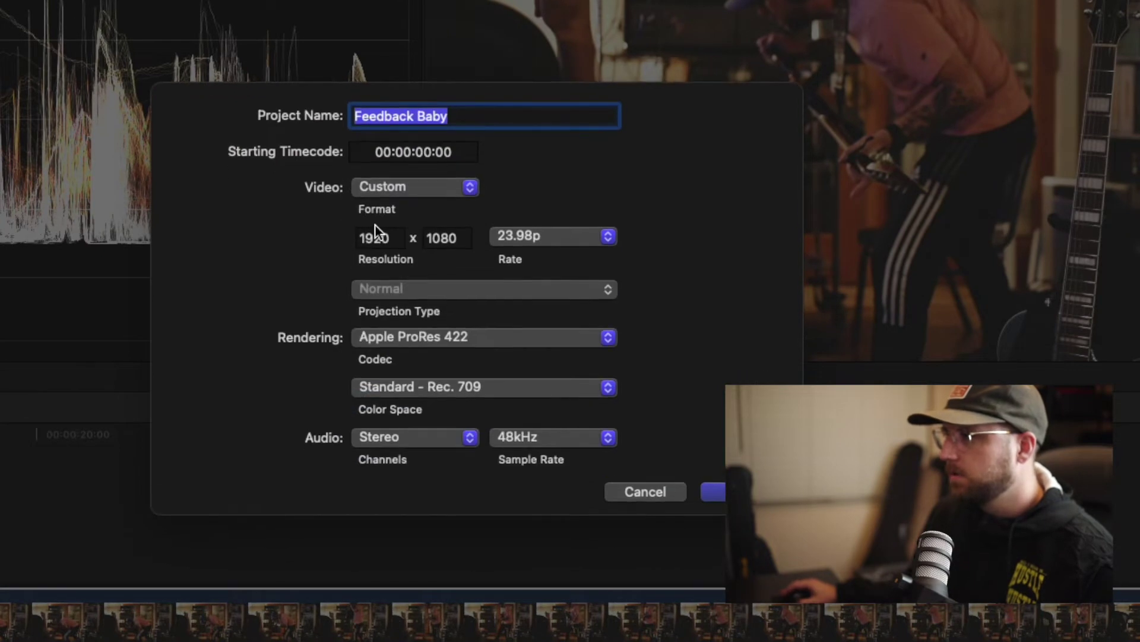
pyautogui.doubleClick(387, 239)
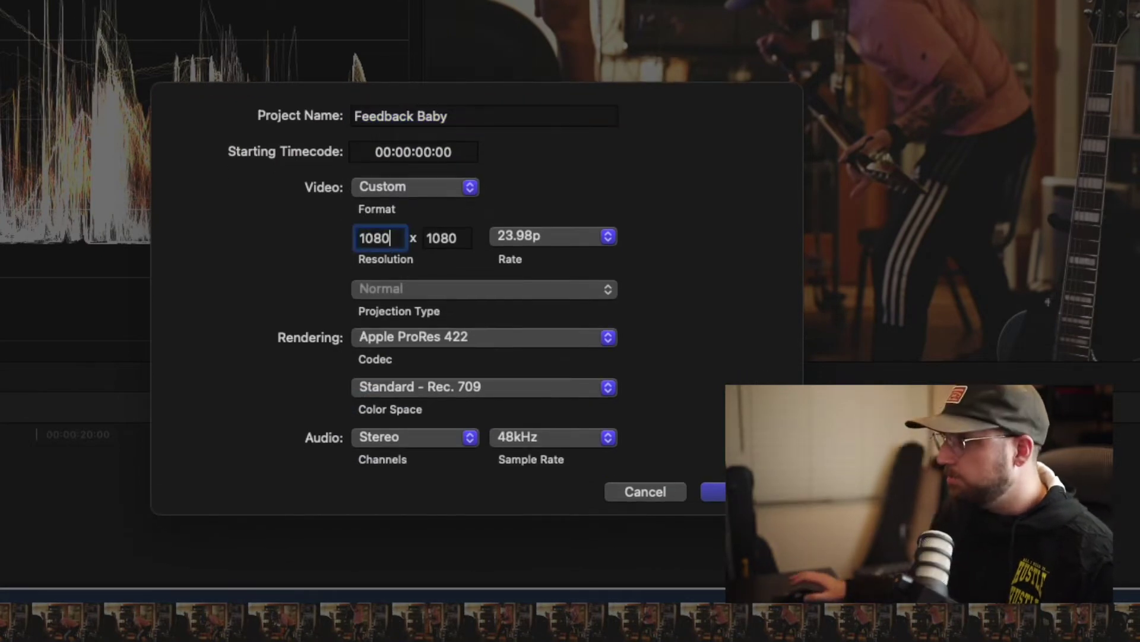
pyautogui.write('19')
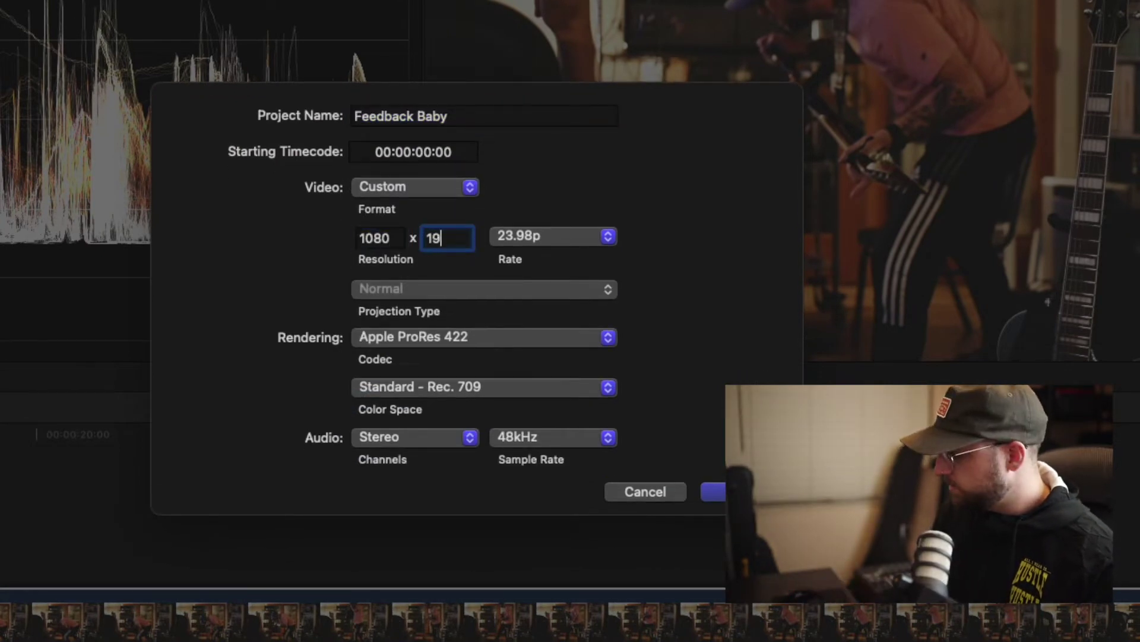
pyautogui.write('20')
pyautogui.press('Return')
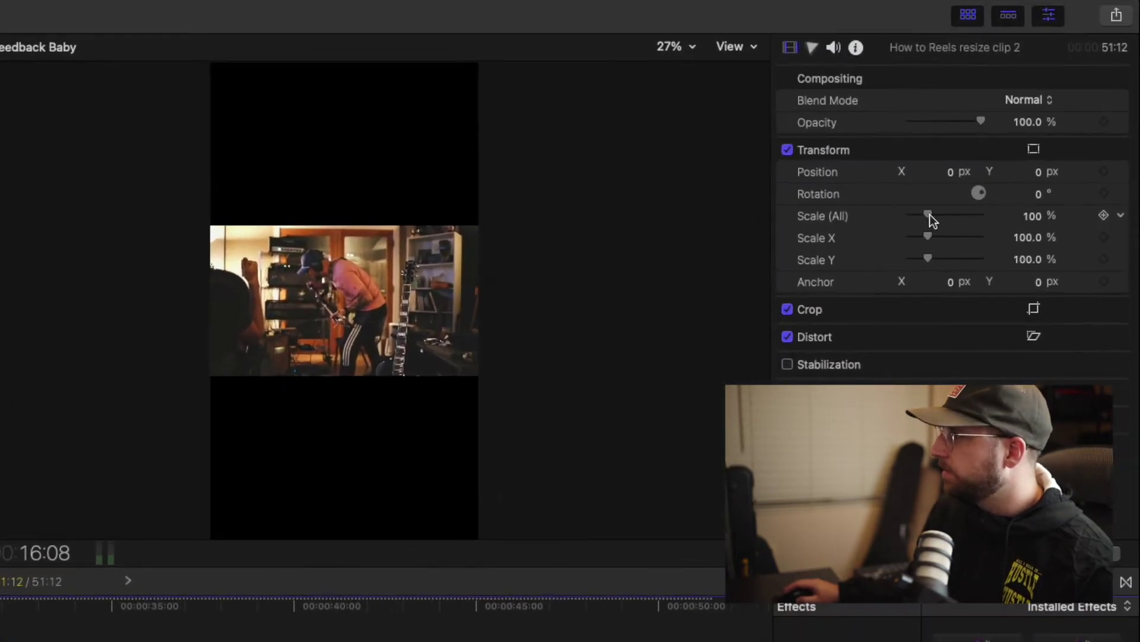
# Scale the Feedback Baby clip to 176% and move it to Position X 245 px.
pyautogui.moveTo(999, 143); pyautogui.dragTo(1015, 145)
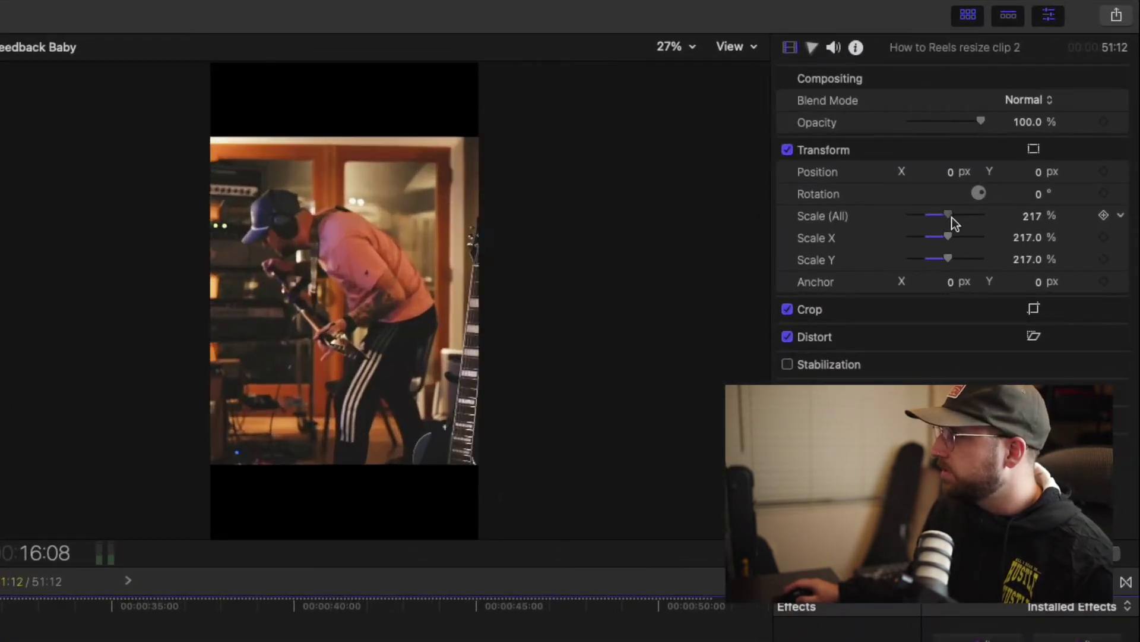
pyautogui.moveTo(953, 217); pyautogui.dragTo(968, 218)
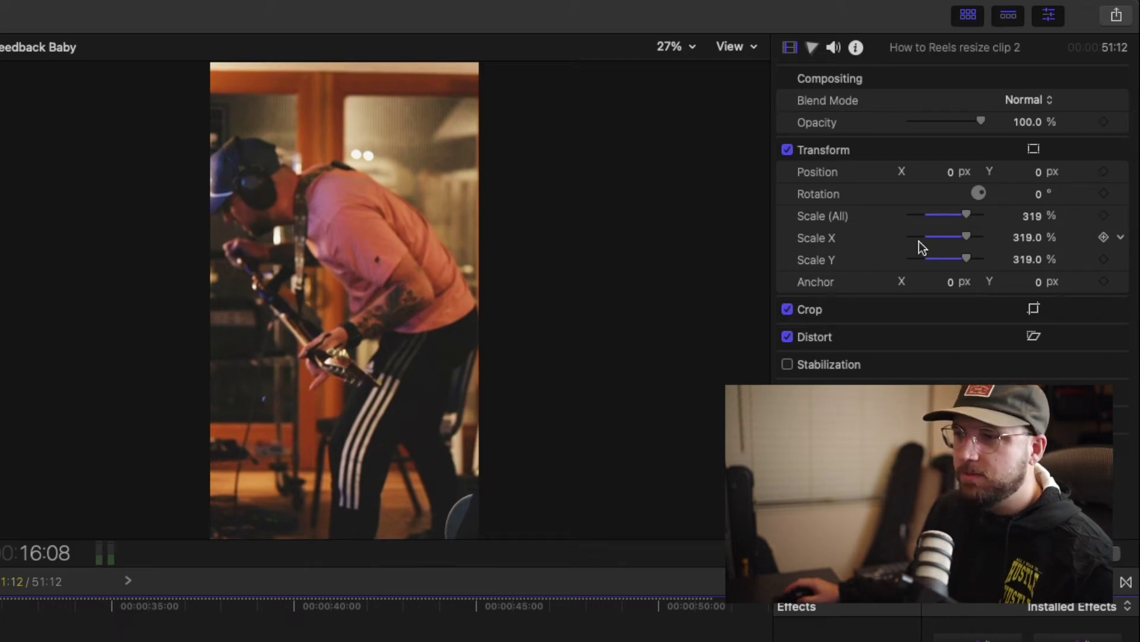
pyautogui.press('space')
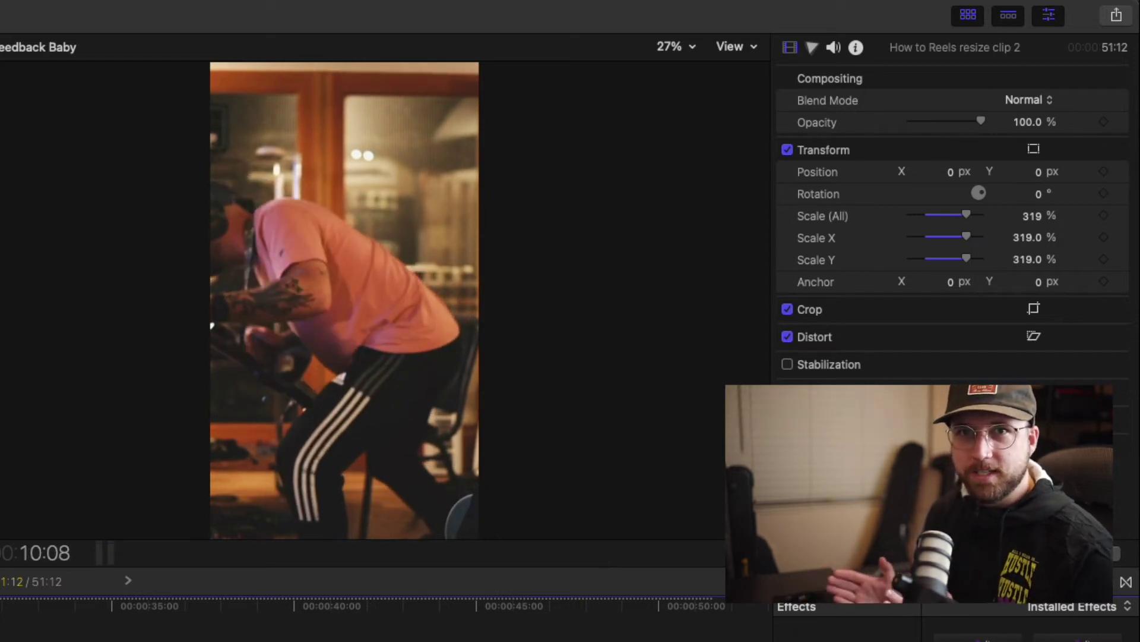
pyautogui.moveTo(966, 214); pyautogui.dragTo(945, 216)
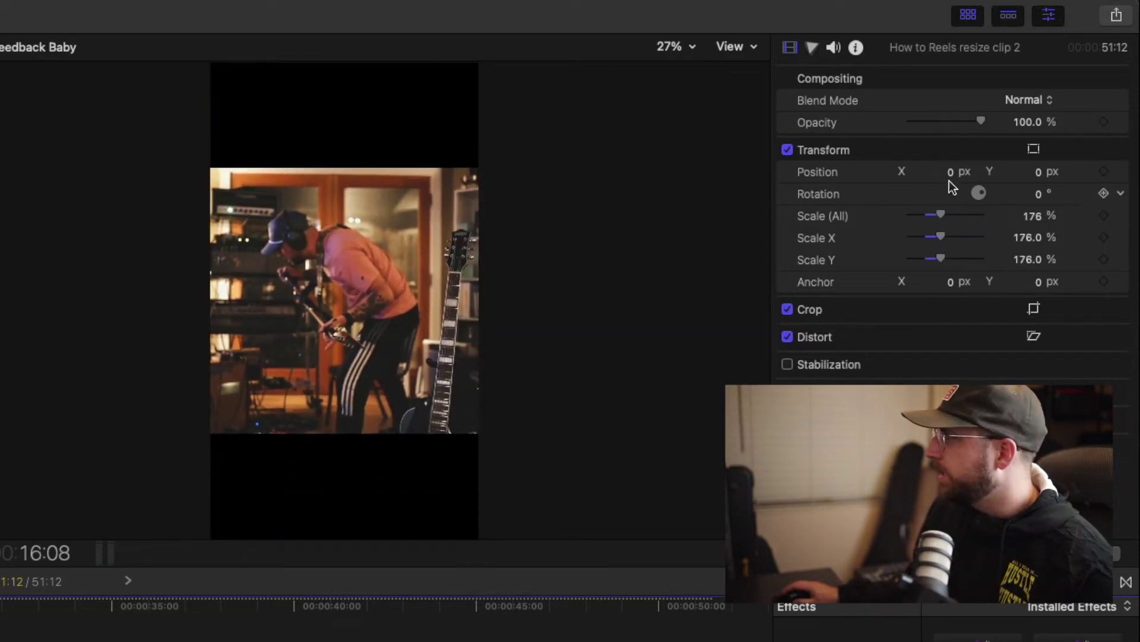
pyautogui.moveTo(956, 172); pyautogui.dragTo(1031, 171)
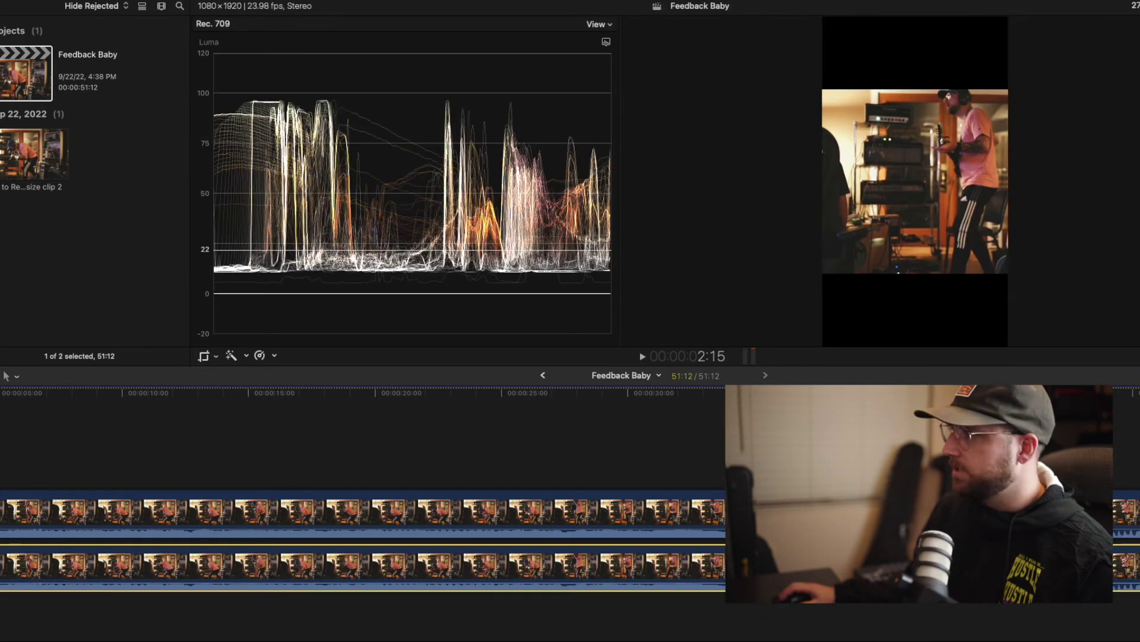
# Park the playhead at 7:10 and raise the background copy's Scale (All) to 317%.
pyautogui.press('space')
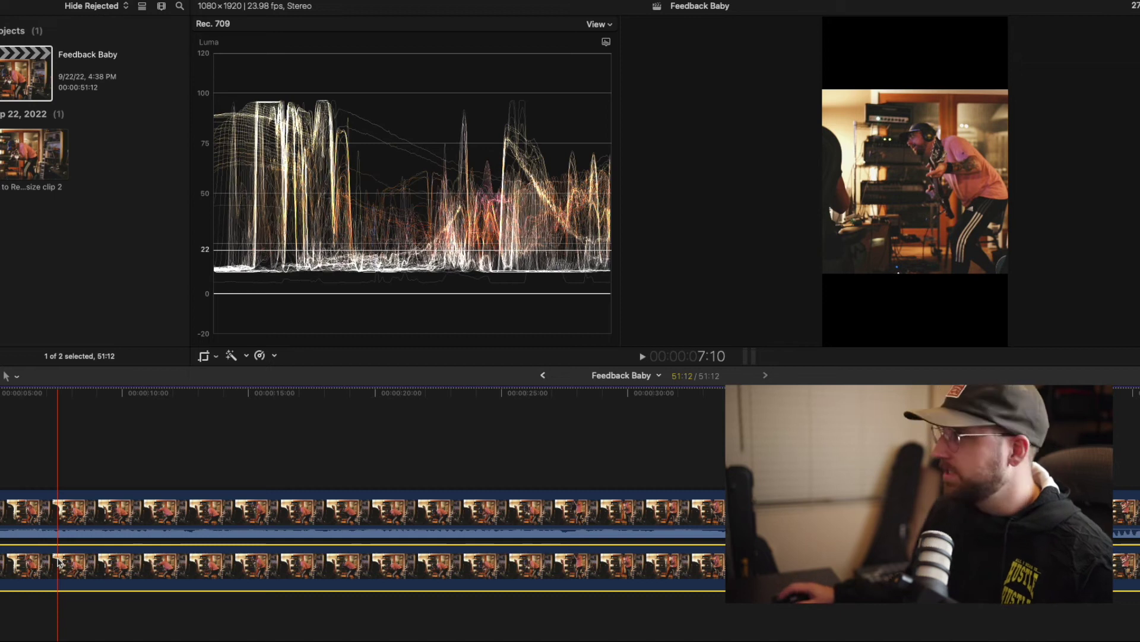
pyautogui.click(57, 562)
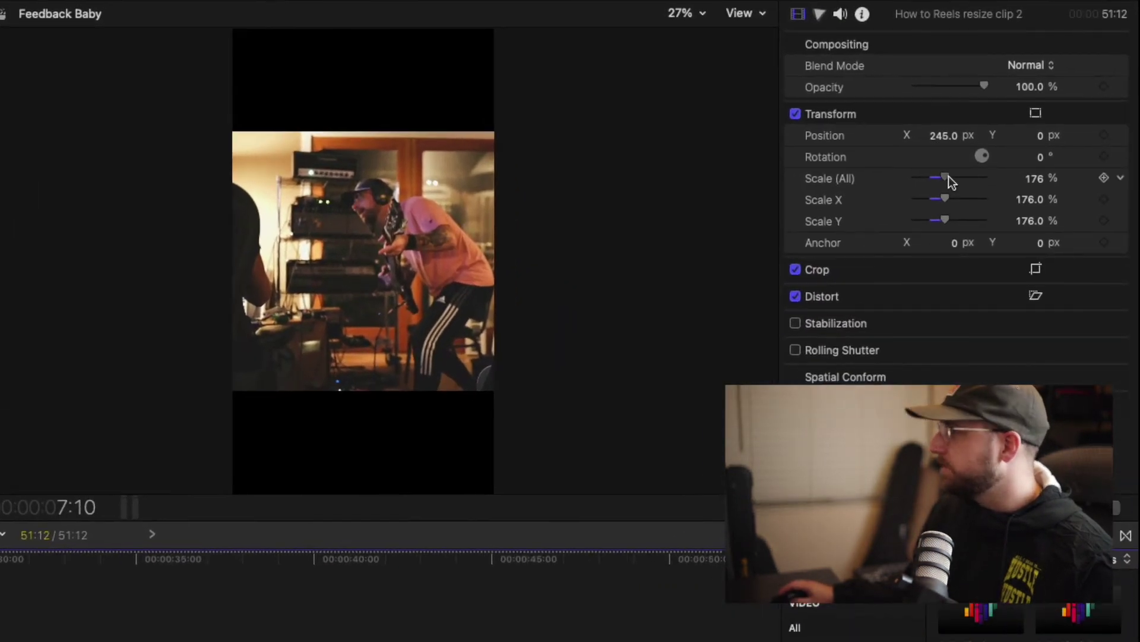
pyautogui.moveTo(950, 175); pyautogui.dragTo(973, 178)
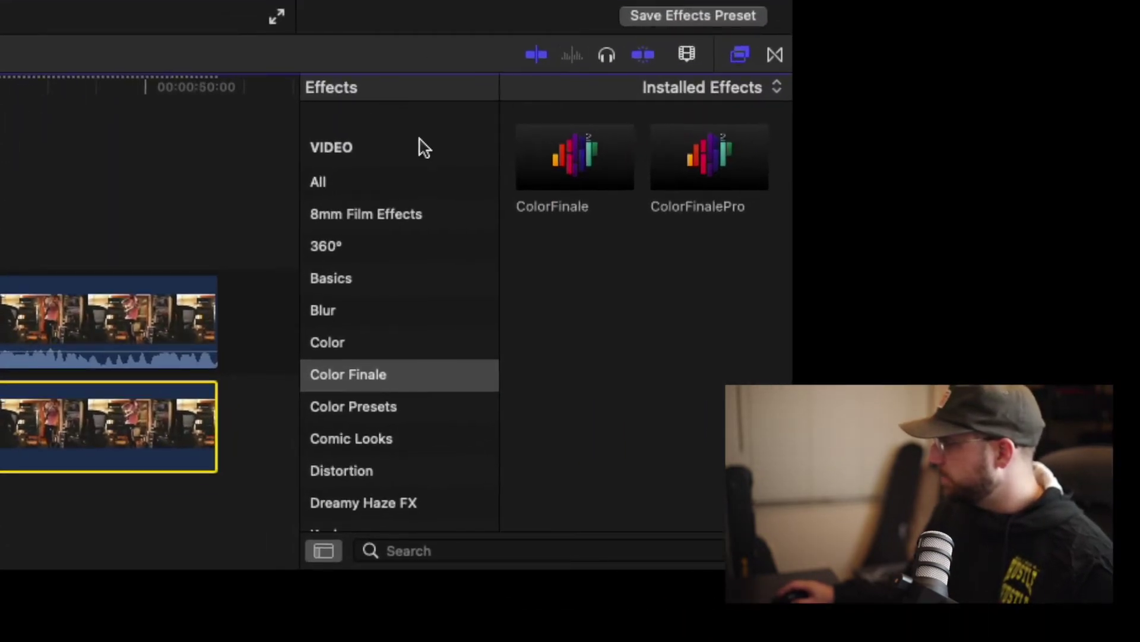
# Find Gaussian with the 'gau' search, apply it to the lower clip, and preview the blur.
pyautogui.click(427, 185)
pyautogui.click(483, 550)
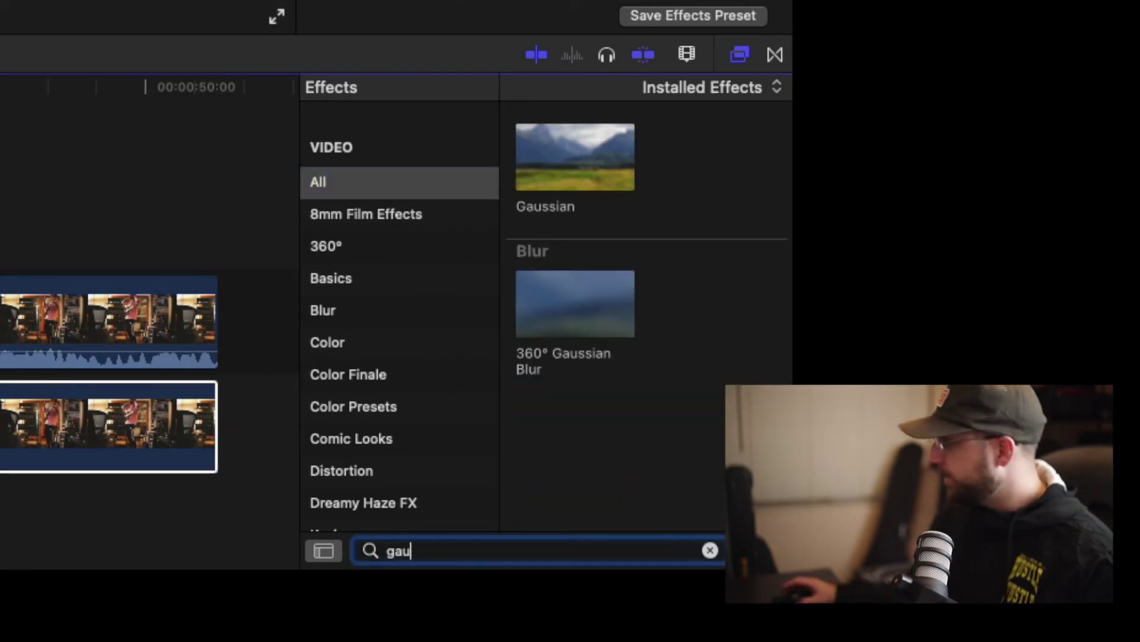
pyautogui.click(555, 153)
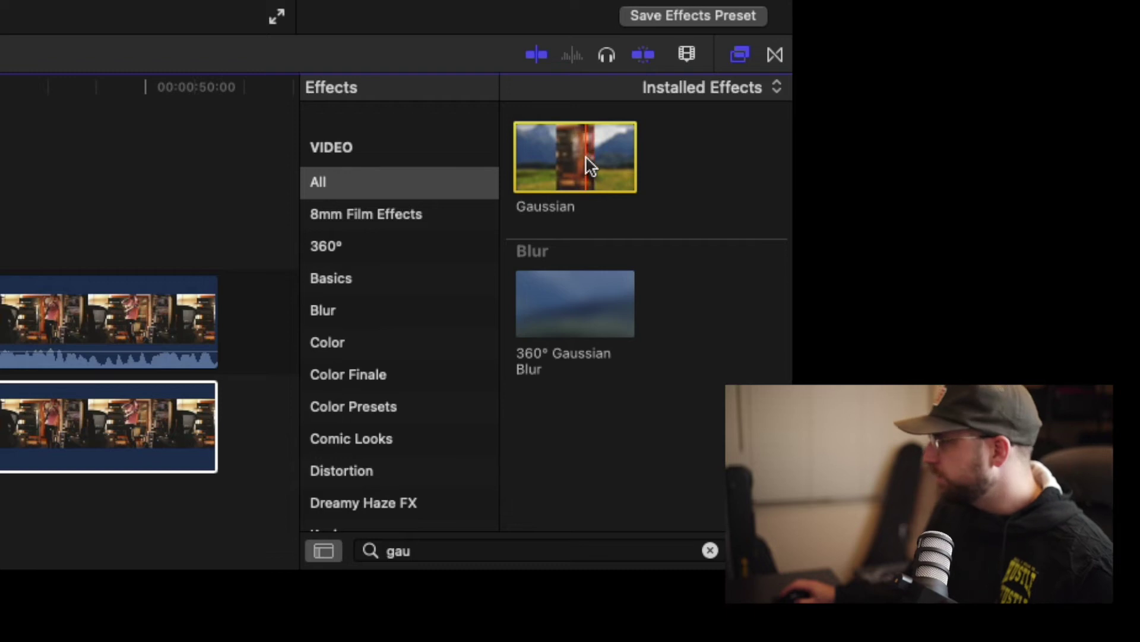
pyautogui.moveTo(590, 165); pyautogui.dragTo(190, 527)
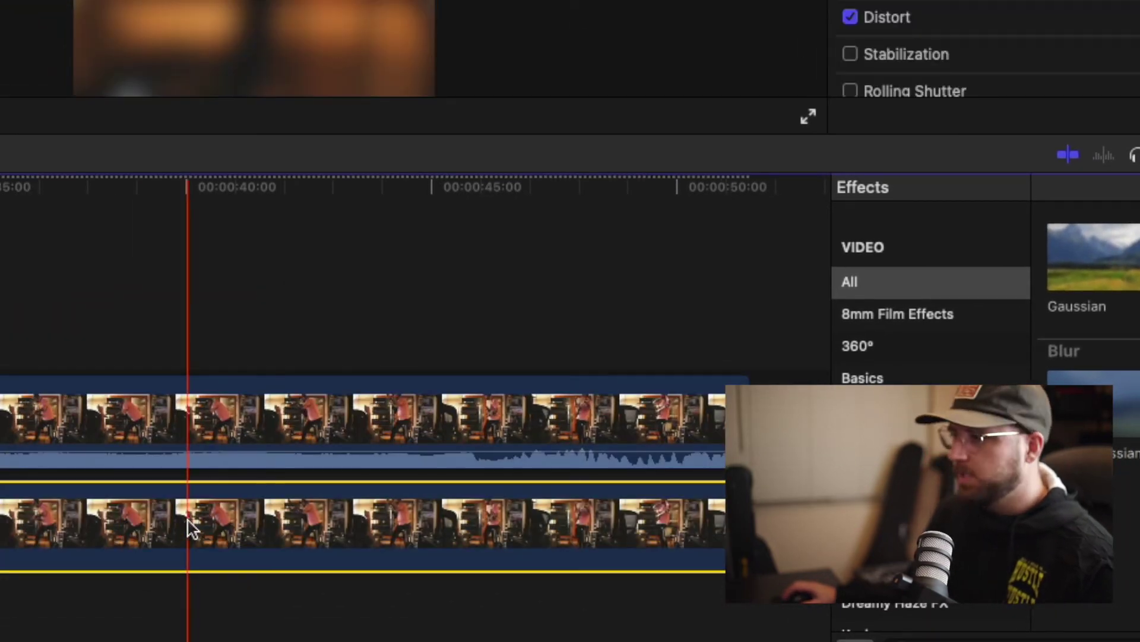
pyautogui.press('space')
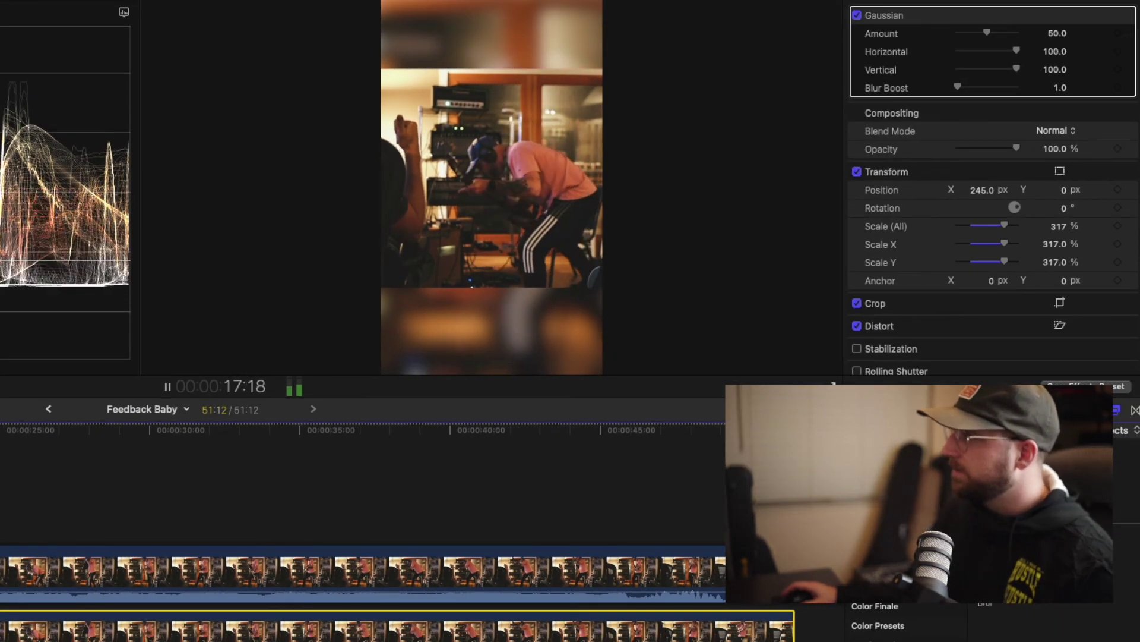
pyautogui.press('space')
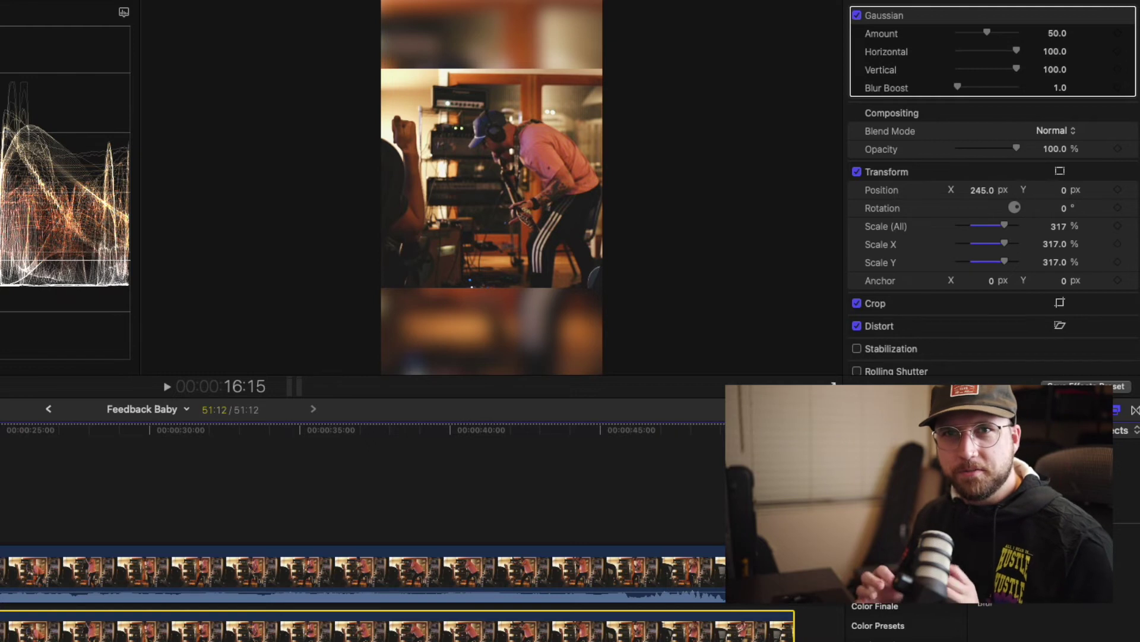
pyautogui.press('space')
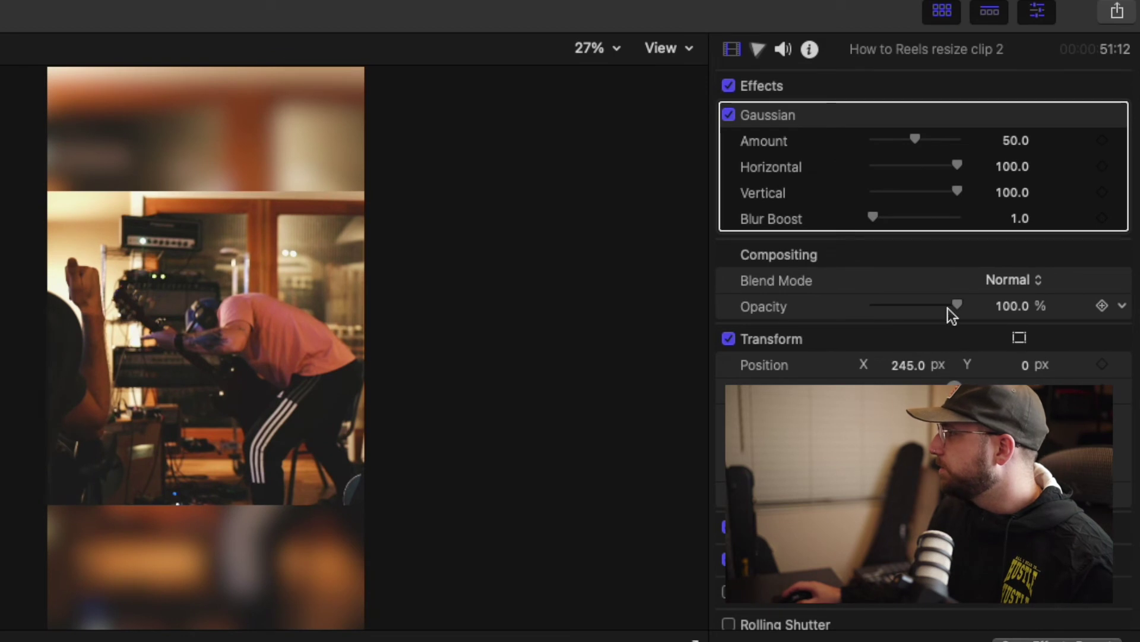
# Lower the blurred background copy's Opacity to exactly 50%.
pyautogui.moveTo(953, 307); pyautogui.dragTo(916, 312)
pyautogui.click(1017, 305)
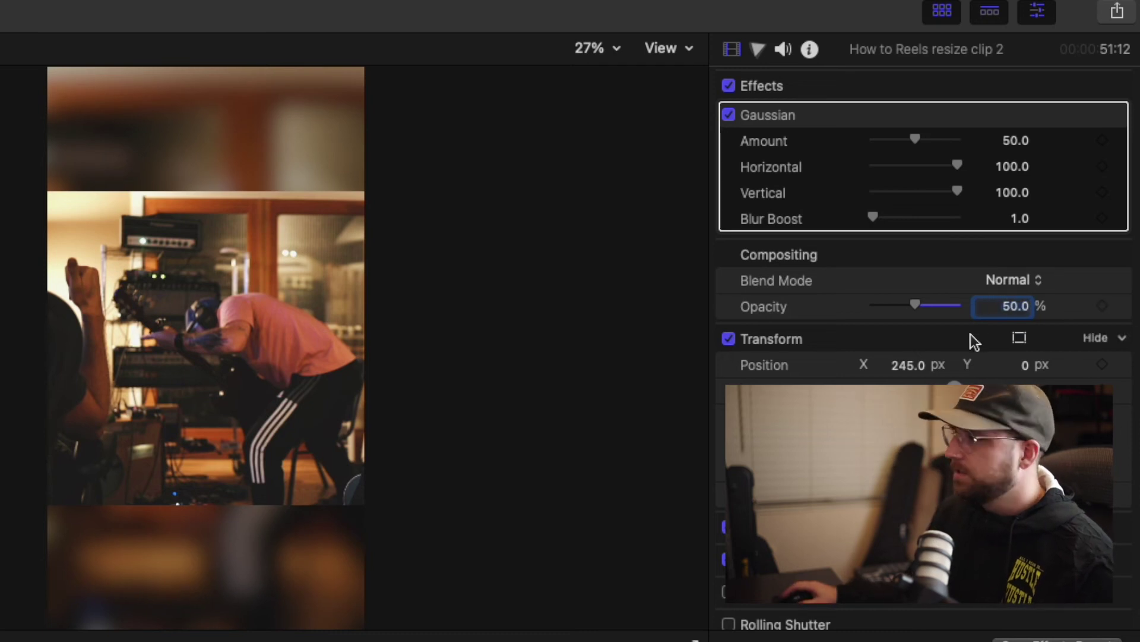
pyautogui.press('Return')
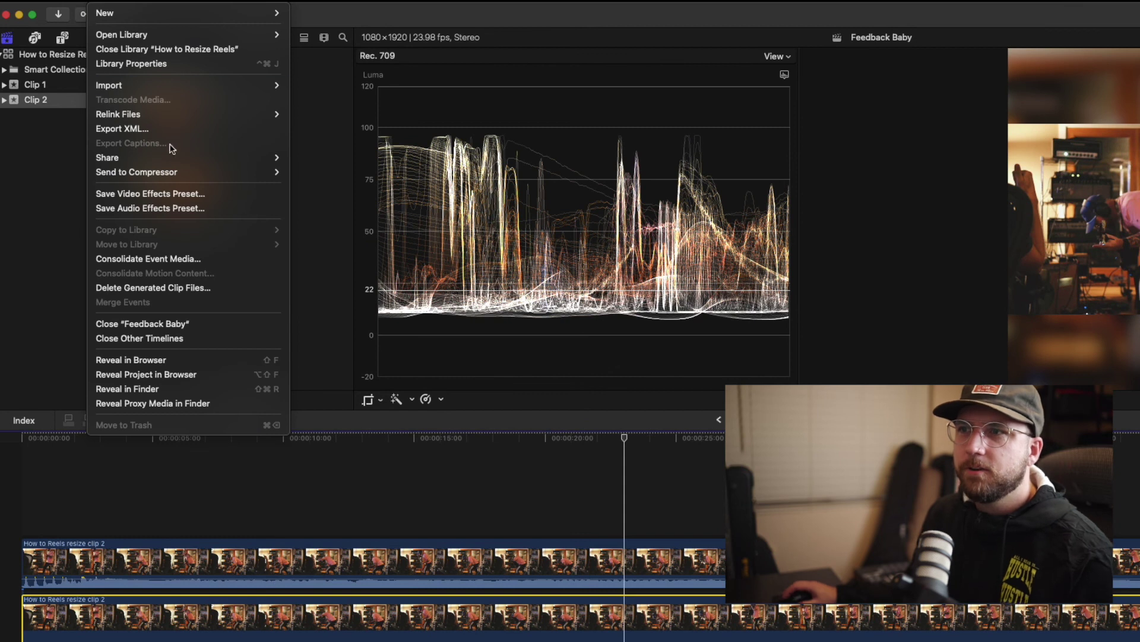
# Reveal the File > Share destinations, including Apple Devices 1080p and YouTube & Facebook.
pyautogui.moveTo(179, 163)
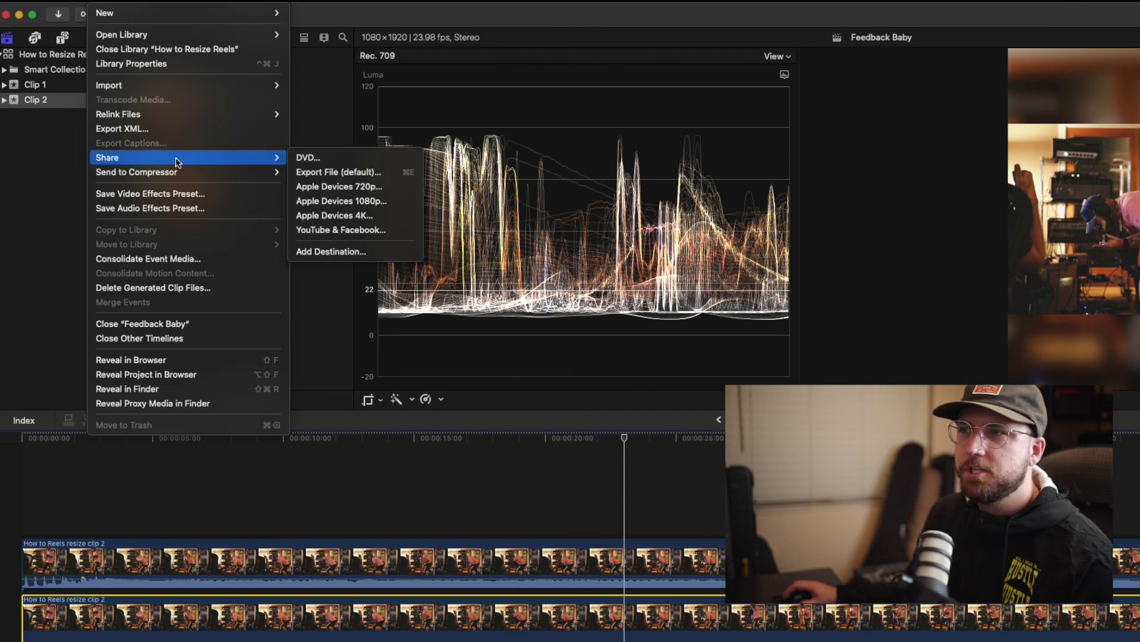